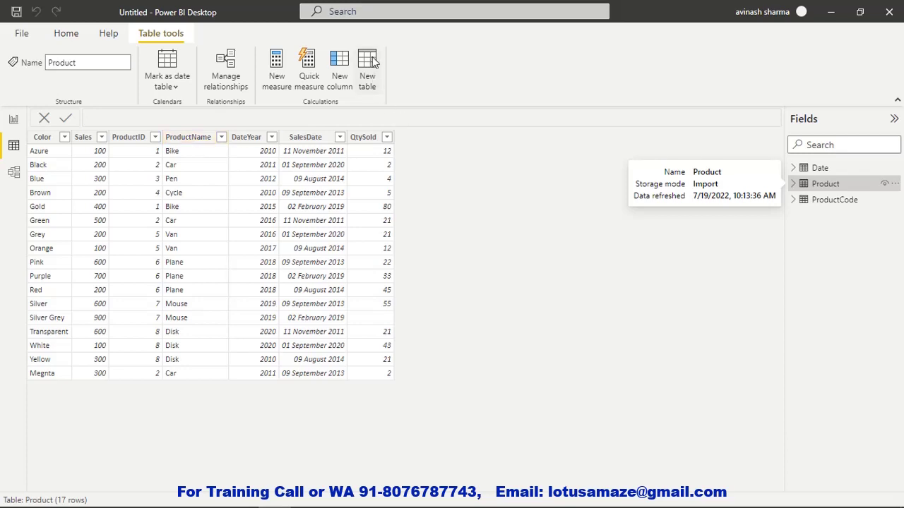
Create a new calculated table named SummaryTable
{"action": "left_click", "coordinate": [372, 56]}
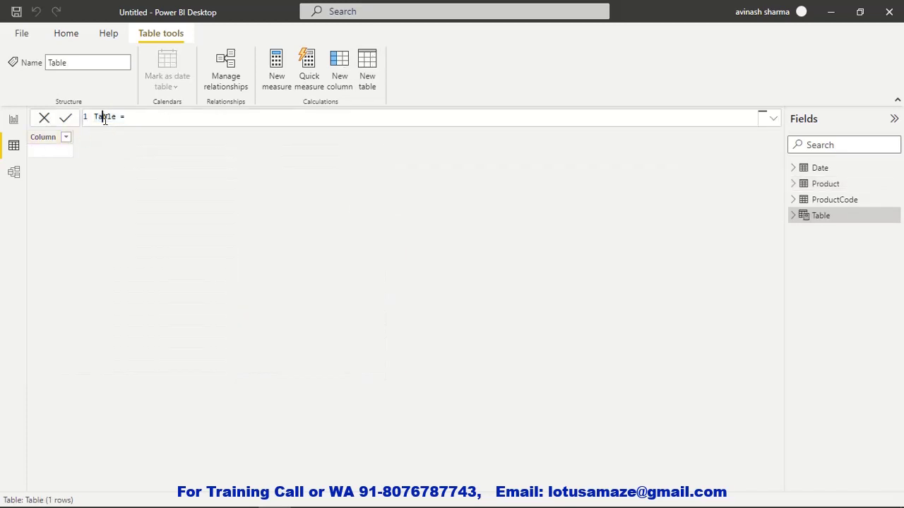
{"action": "double_click", "coordinate": [103, 117]}
{"action": "type", "text": "SummaryTable"}
Start a SUMMARIZE formula over 'Product' grouped by ProductCode[ProductName]
{"action": "left_click", "coordinate": [189, 117]}
{"action": "type", "text": "S"}
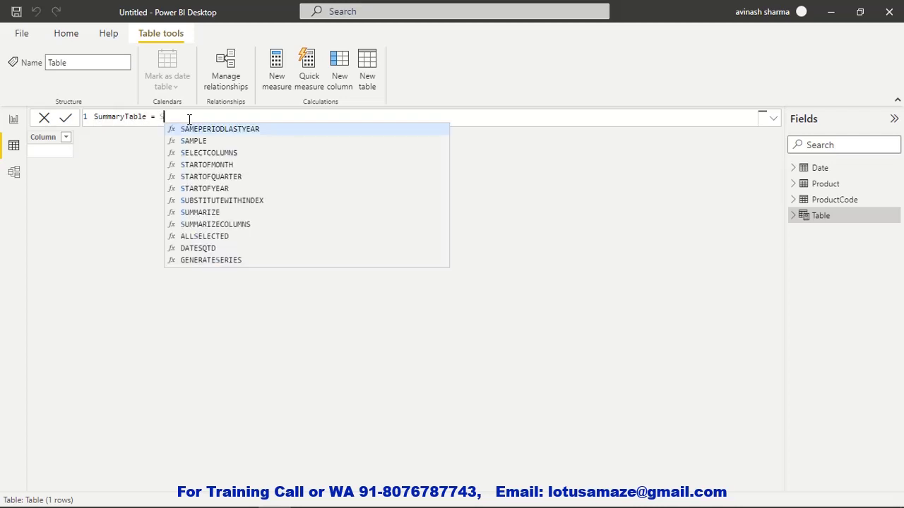
{"action": "type", "text": "u"}
{"action": "key", "text": "Tab"}
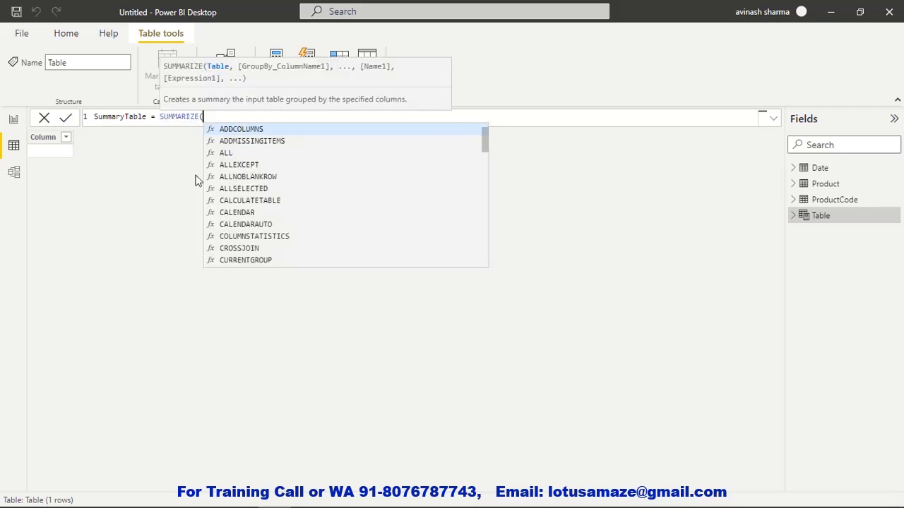
{"action": "type", "text": "P"}
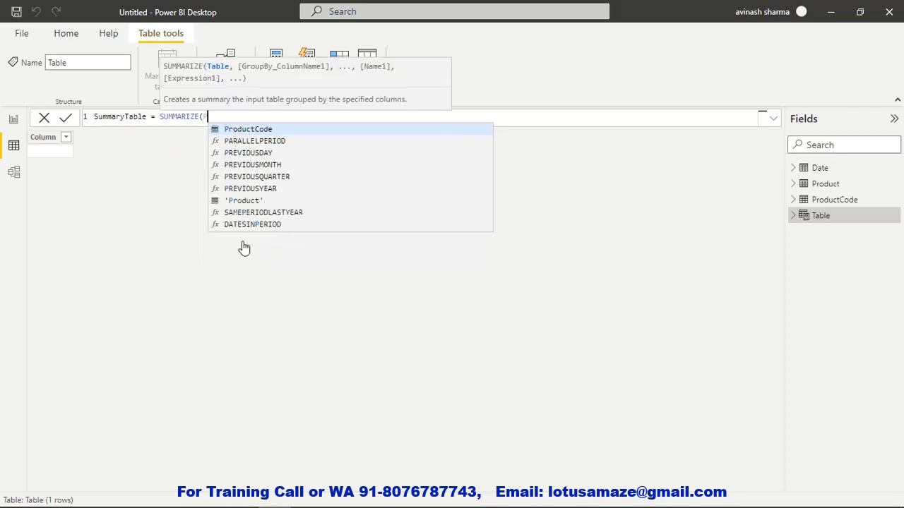
{"action": "left_click", "coordinate": [254, 201]}
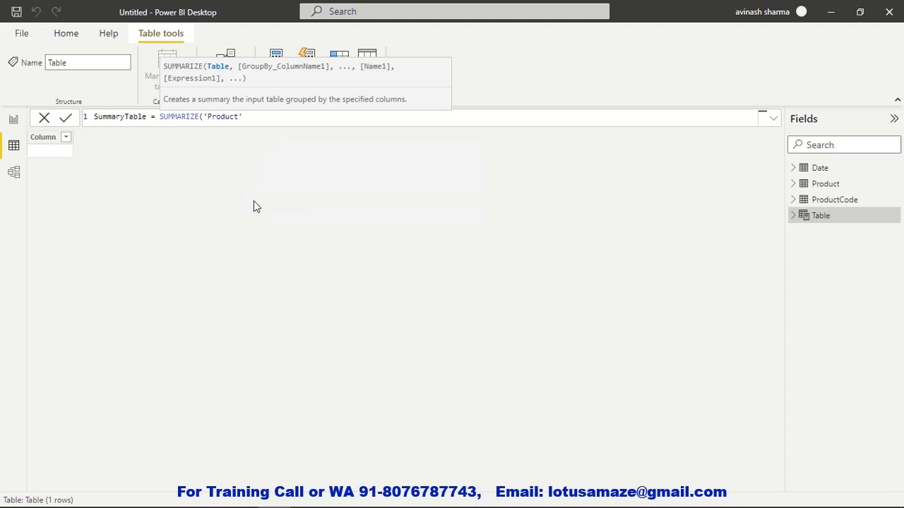
{"action": "type", "text": ","}
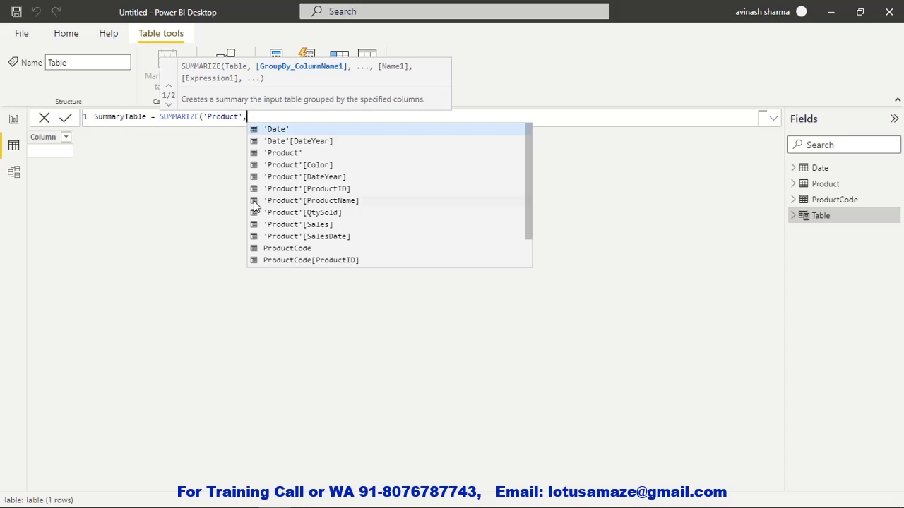
{"action": "type", "text": "Pr"}
{"action": "left_click", "coordinate": [369, 158]}
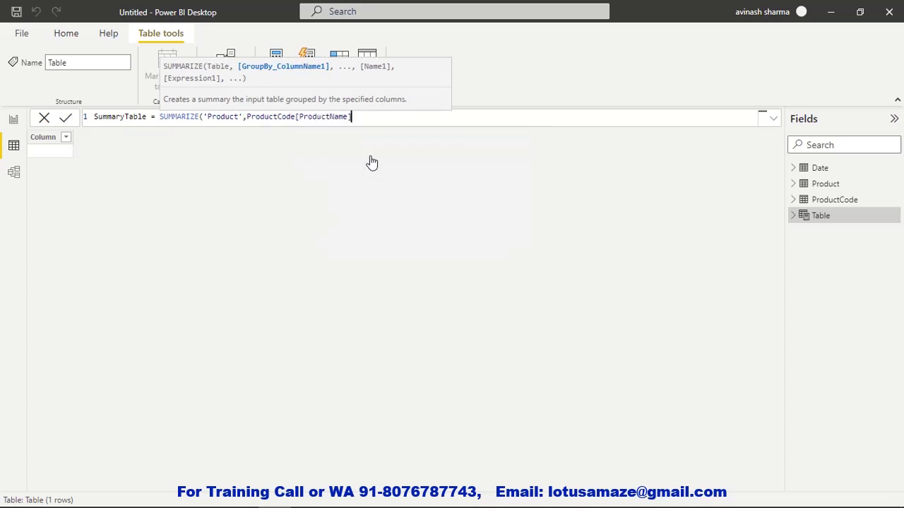
Add a "Total Sales" column as SUM('Product'[Sales]) and commit the formula
{"action": "type", "text": ","}
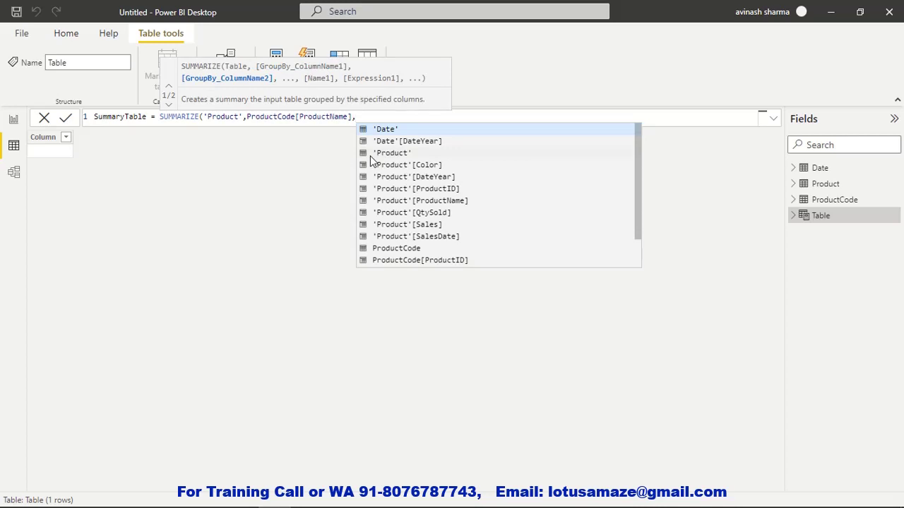
{"action": "type", "text": "\"\""}
{"action": "key", "text": "Left"}
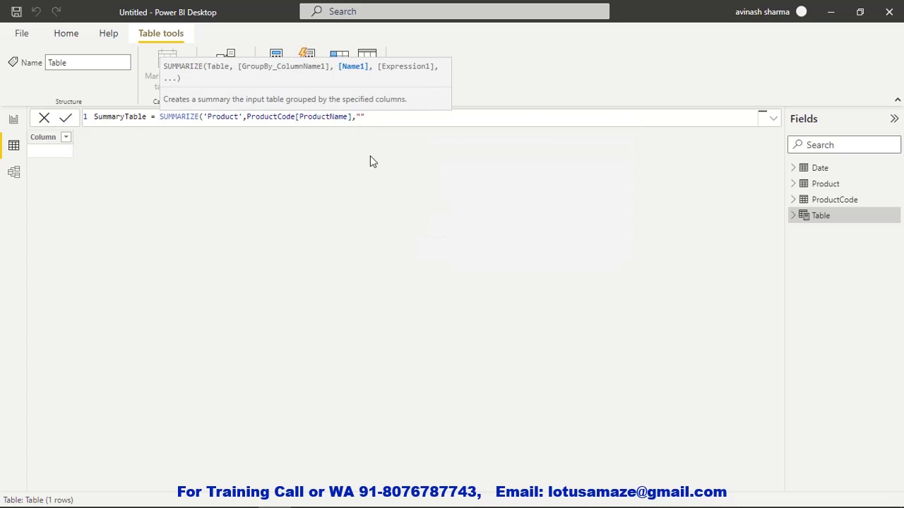
{"action": "type", "text": "Total Sales"}
{"action": "left_click", "coordinate": [434, 118]}
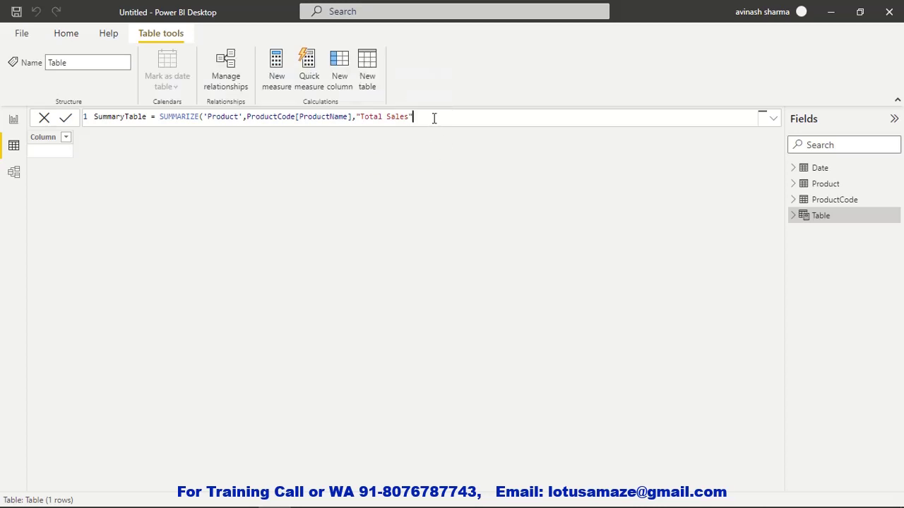
{"action": "type", "text": ","}
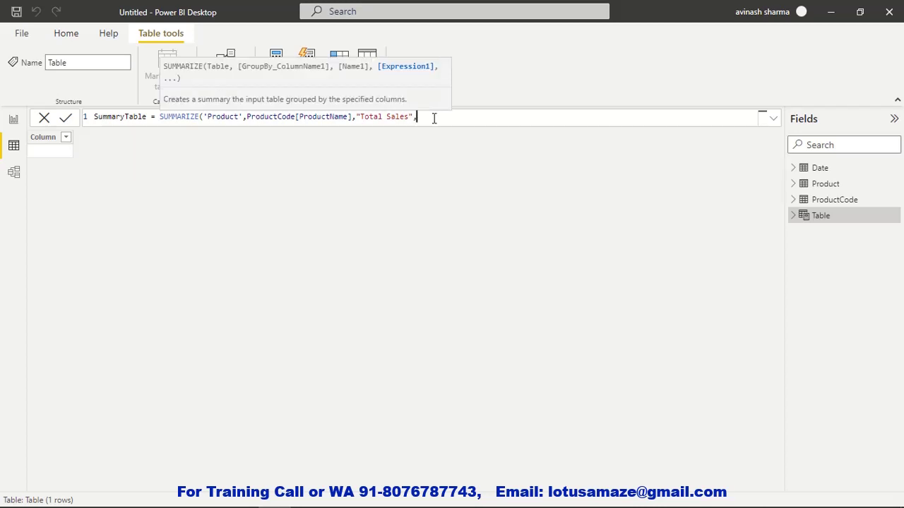
{"action": "type", "text": "SUM("}
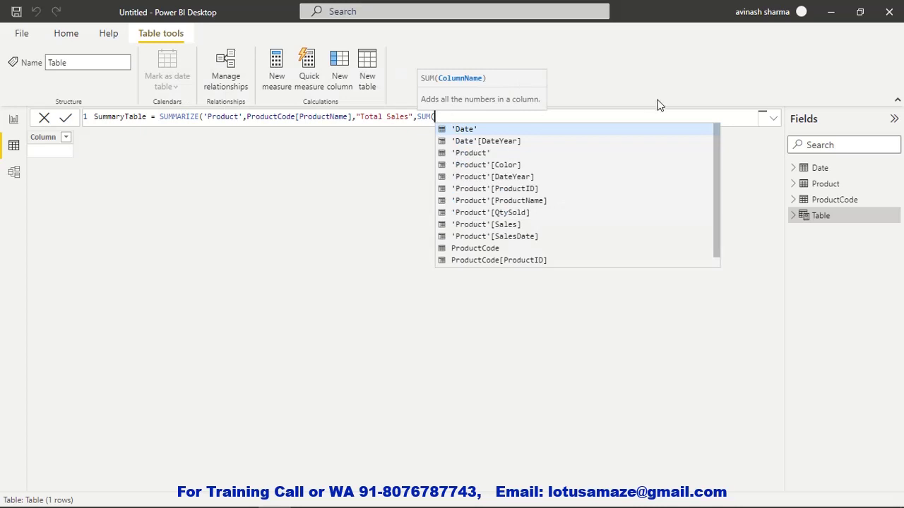
{"action": "left_click", "coordinate": [514, 222]}
{"action": "type", "text": ")"}
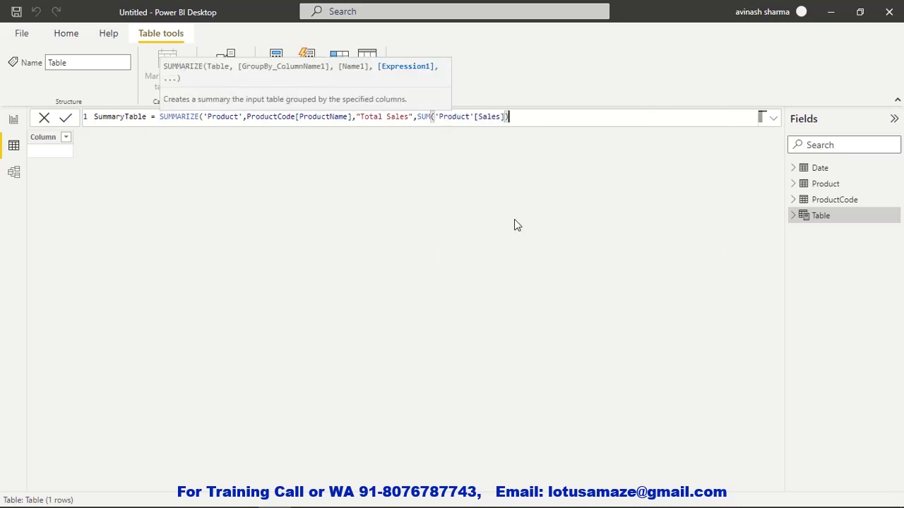
{"action": "left_click", "coordinate": [68, 119]}
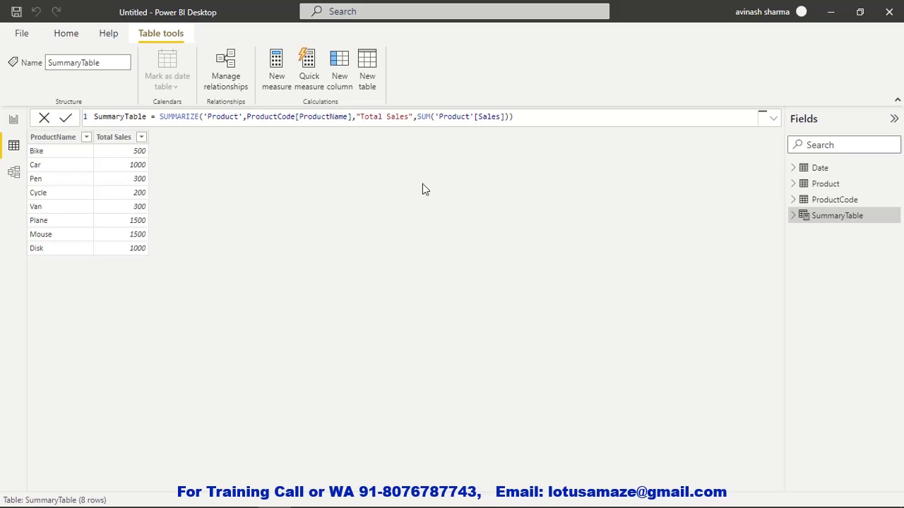
Place the cursor in SummaryTable's formula beside the SUM function
{"action": "left_click", "coordinate": [426, 118]}
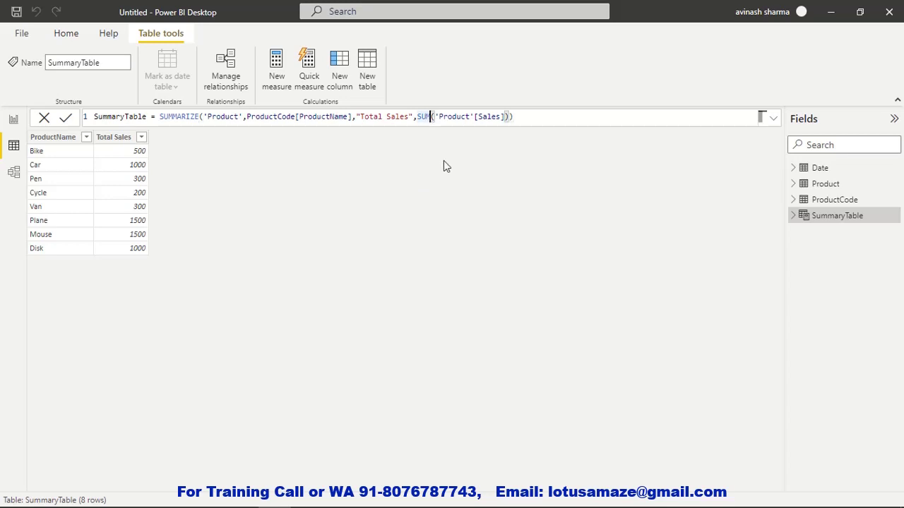
Change Total Sales from SUM to COUNT, check the counts, then change it back to SUM
{"action": "key", "text": "BackSpace"}
{"action": "key", "text": "BackSpace"}
{"action": "key", "text": "BackSpace"}
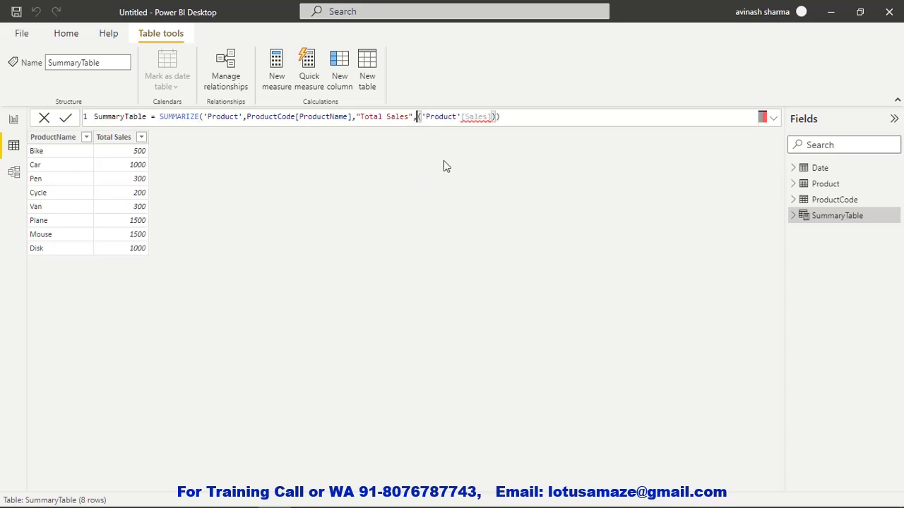
{"action": "type", "text": "COUNT"}
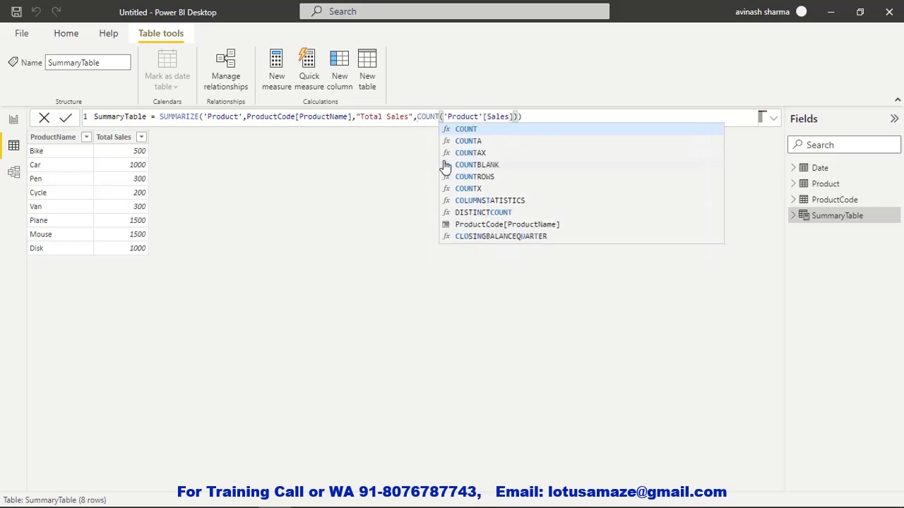
{"action": "left_click", "coordinate": [65, 119]}
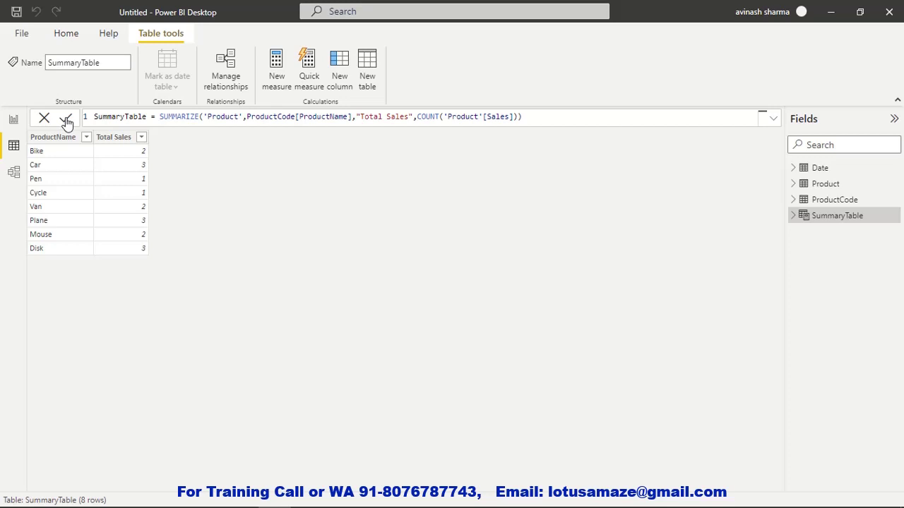
{"action": "double_click", "coordinate": [421, 117]}
{"action": "type", "text": "SUM"}
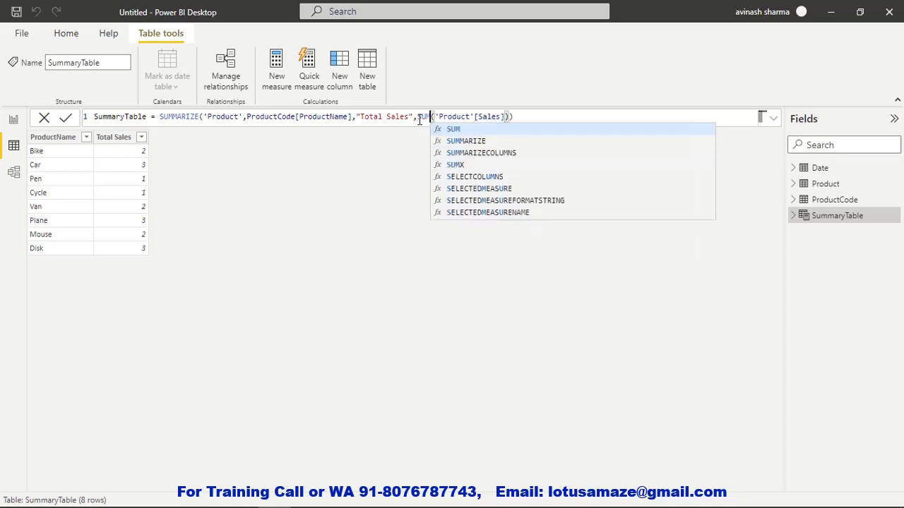
Add 'Product'[Color] as a second grouping column after ProductName and commit, giving 17 rows
{"action": "left_click", "coordinate": [353, 117]}
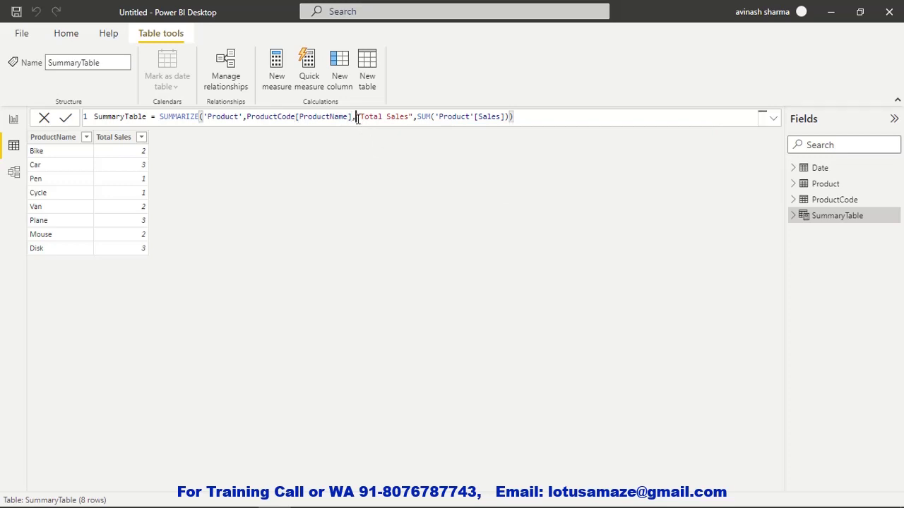
{"action": "left_click", "coordinate": [357, 117]}
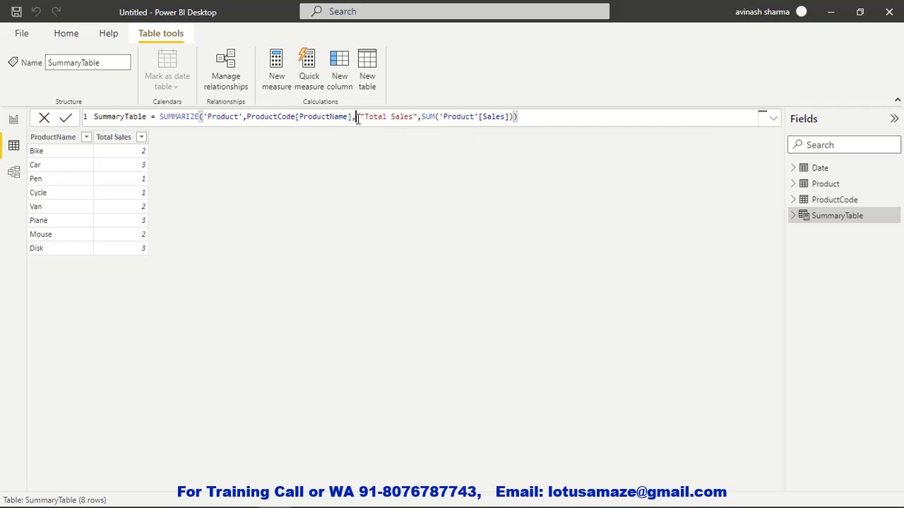
{"action": "type", "text": "Pr"}
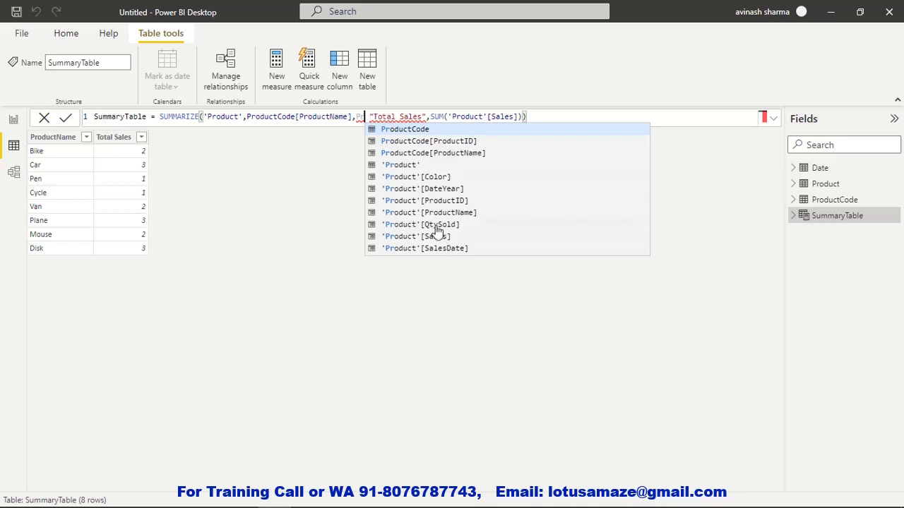
{"action": "left_click", "coordinate": [430, 177]}
{"action": "type", "text": ","}
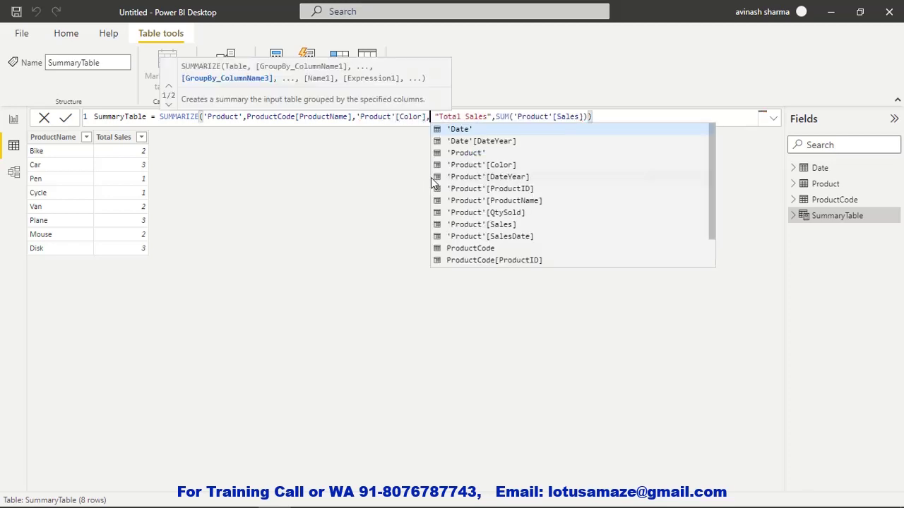
{"action": "left_click", "coordinate": [66, 119]}
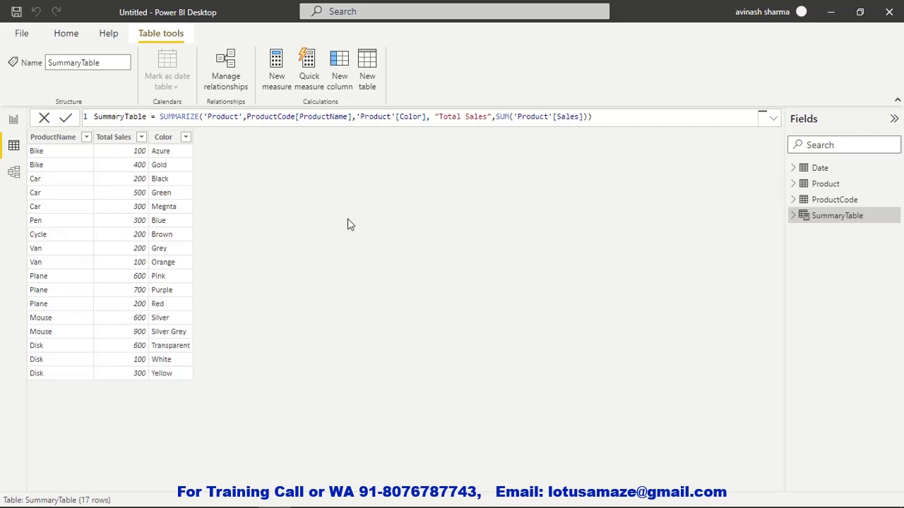
{"action": "left_click", "coordinate": [357, 116]}
Wrap 'Product'[Color] in ROLLUP within SummaryTable's SUMMARIZE formula
{"action": "type", "text": "R"}
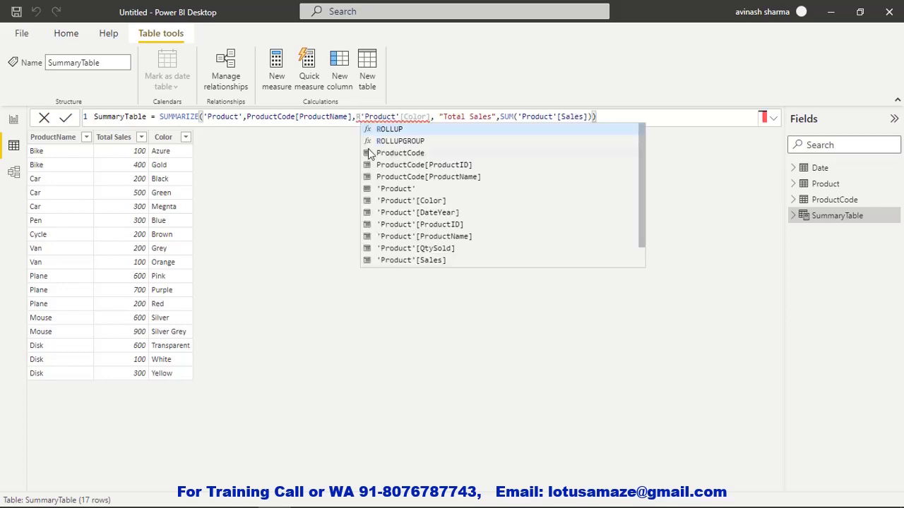
{"action": "type", "text": "OLL"}
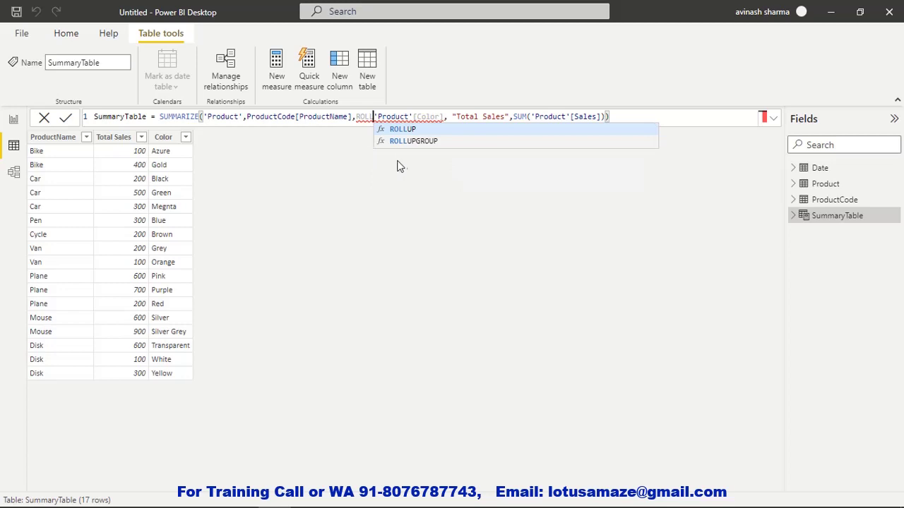
{"action": "left_click", "coordinate": [406, 131]}
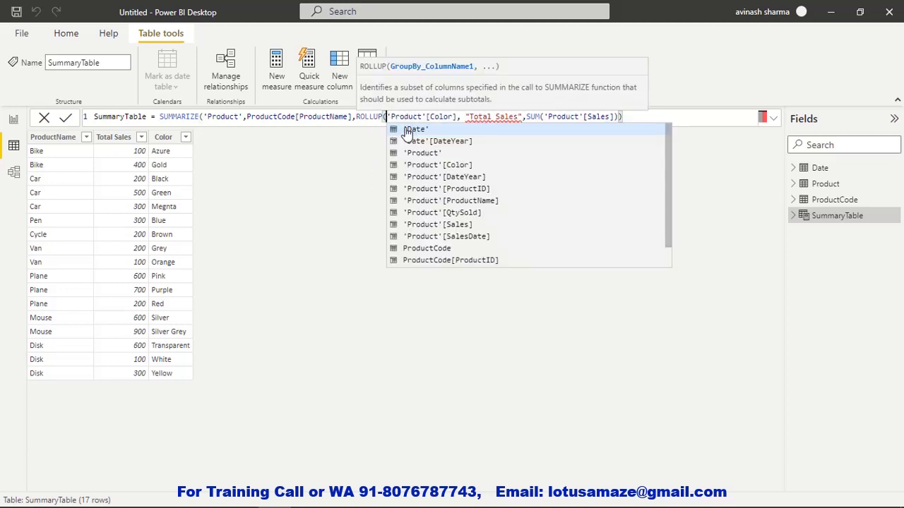
{"action": "left_click", "coordinate": [457, 116]}
{"action": "type", "text": ")"}
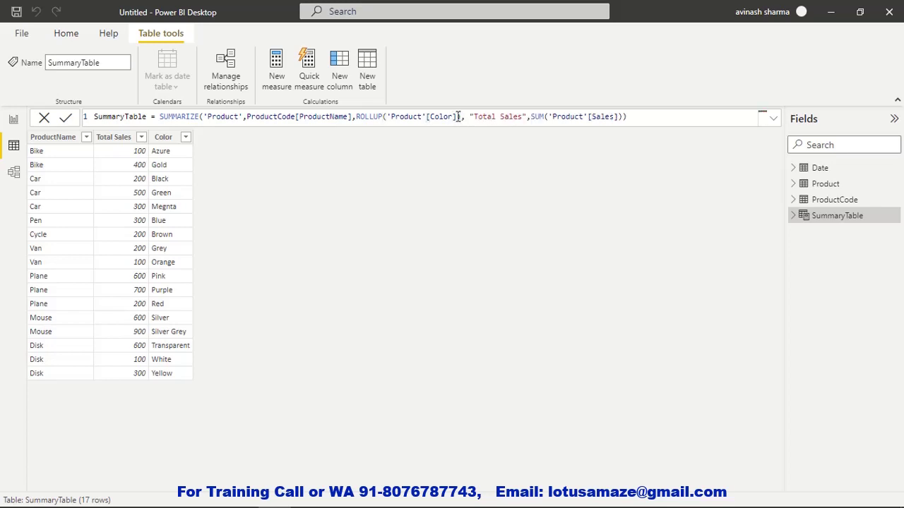
Commit the ROLLUP formula so SummaryTable grows to 25 rows, then consult the SUMMARIZECOLUMNS reference
{"action": "key", "text": "Return"}
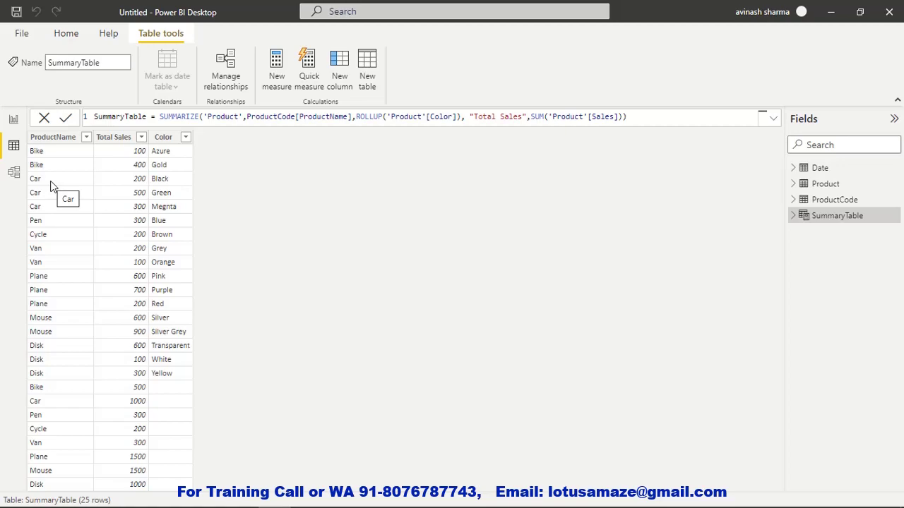
{"action": "key", "text": "alt+Tab"}
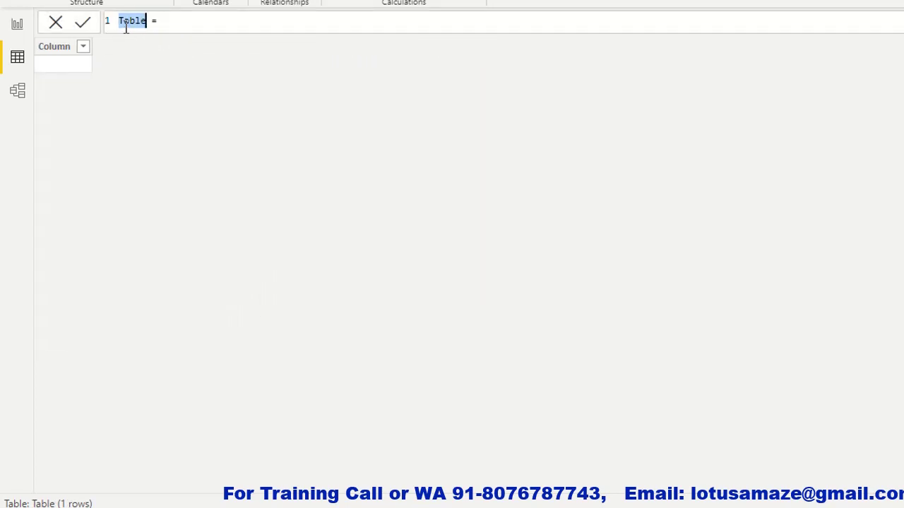
Name the new table SummarizeCl and begin SUMMARIZECOLUMNS grouped by ProductCode[ProductName] and 'Product'[Color]
{"action": "type", "text": "SummarizeCl"}
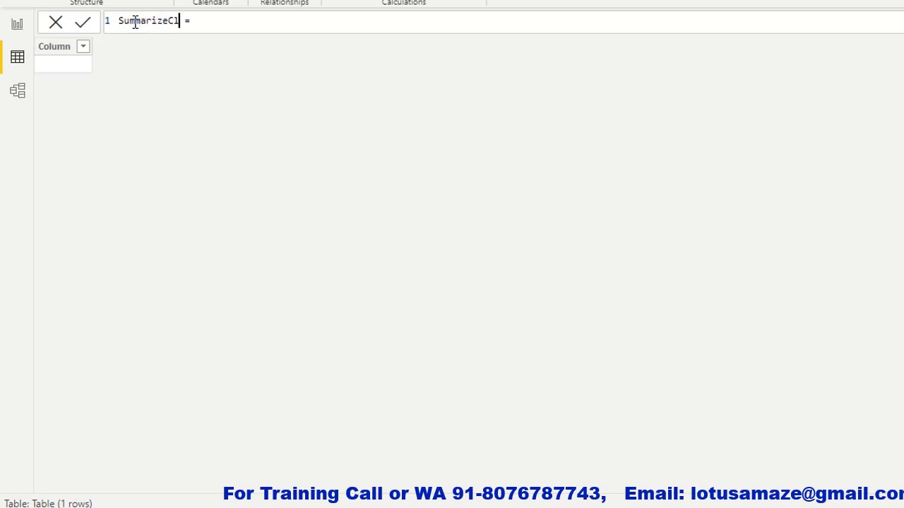
{"action": "left_click", "coordinate": [232, 26]}
{"action": "type", "text": "SUMM"}
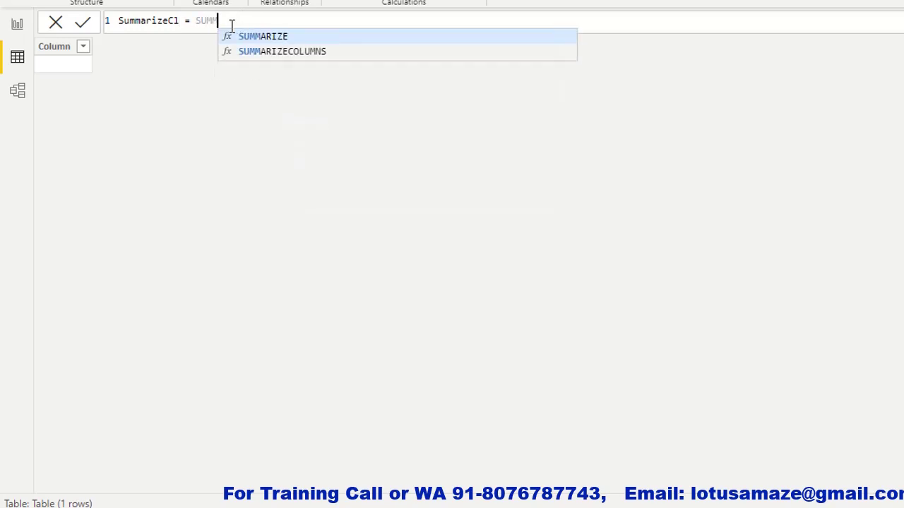
{"action": "left_click", "coordinate": [289, 54]}
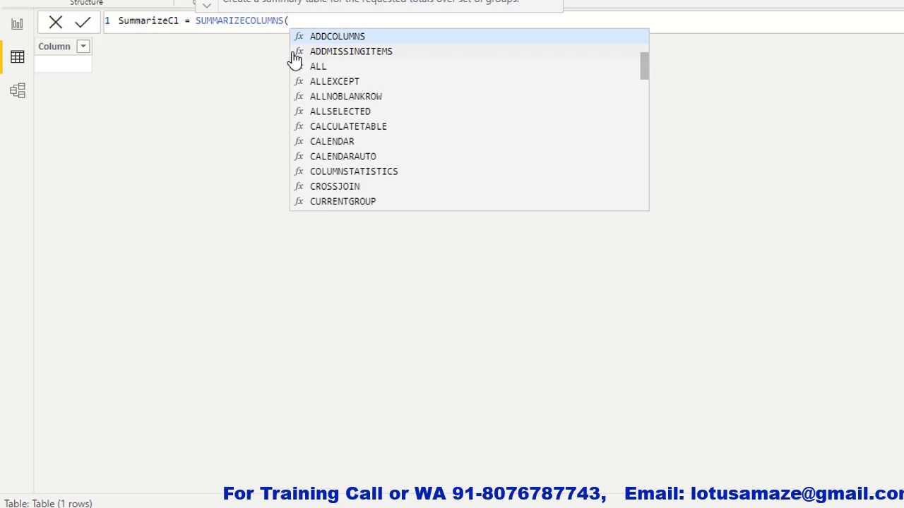
{"action": "type", "text": "P"}
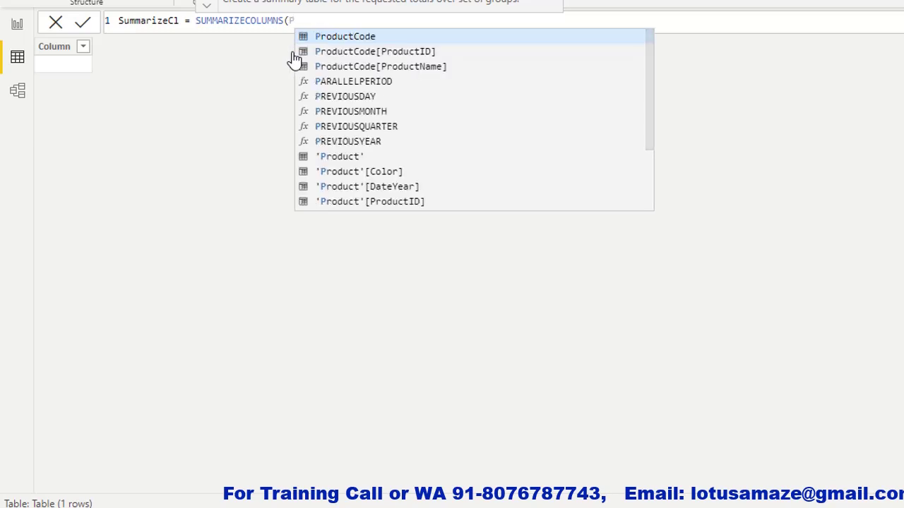
{"action": "left_click", "coordinate": [433, 69]}
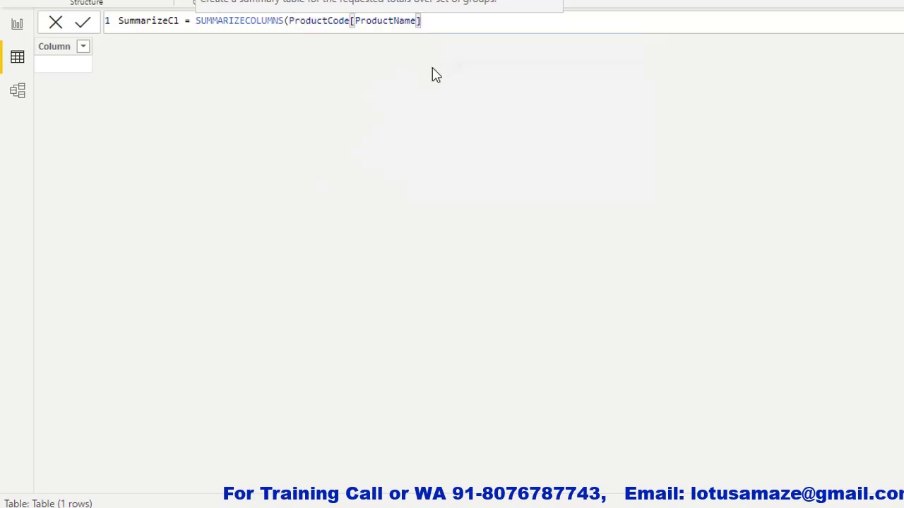
{"action": "type", "text": ","}
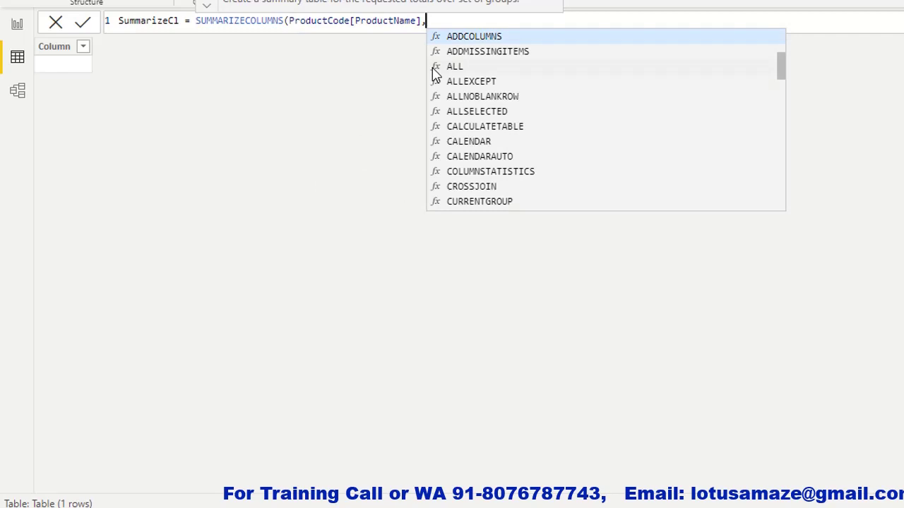
{"action": "type", "text": "P"}
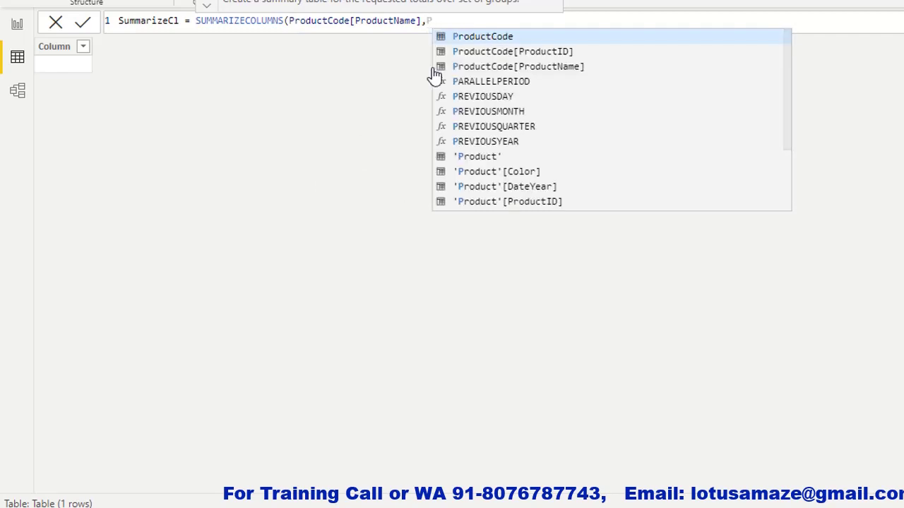
{"action": "left_click", "coordinate": [514, 173]}
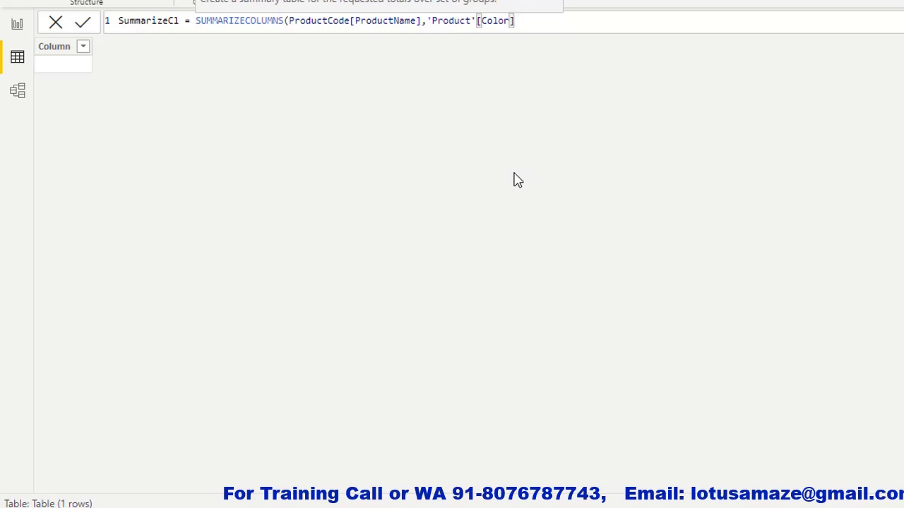
{"action": "type", "text": ","}
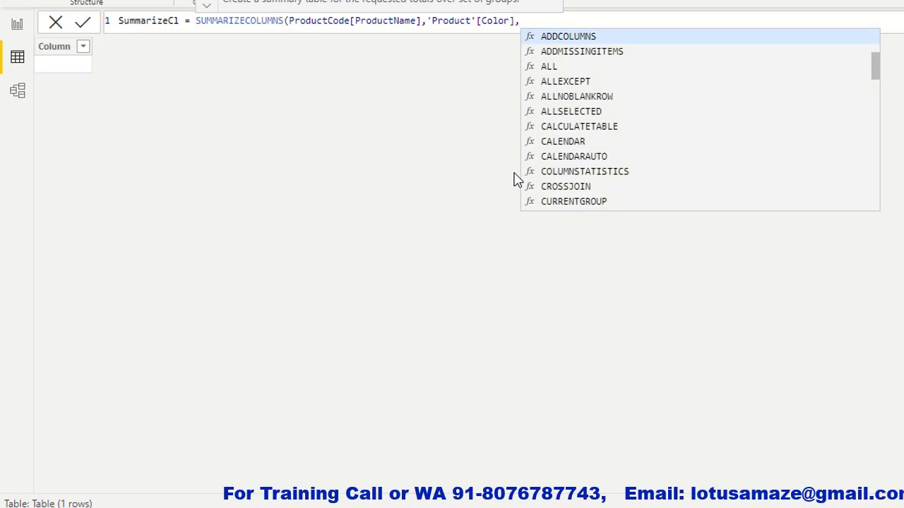
{"action": "type", "text": "FILT"}
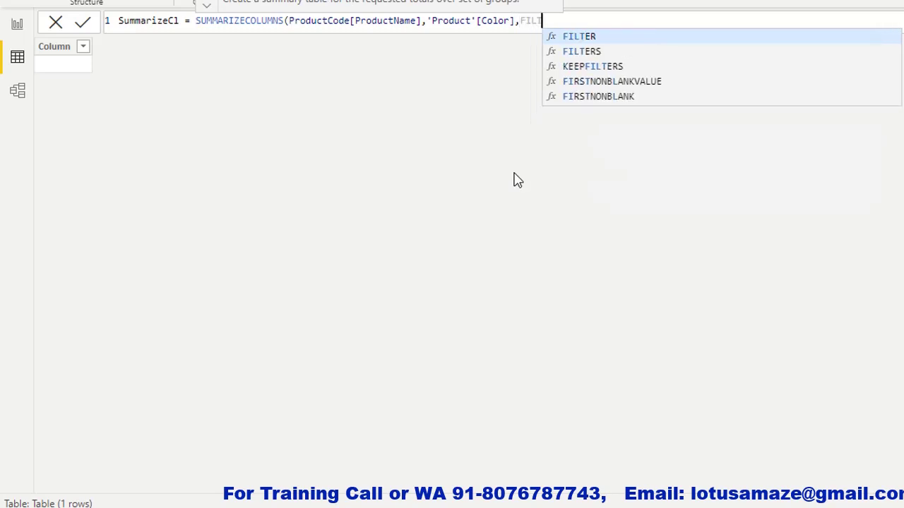
{"action": "type", "text": "ER(Pr"}
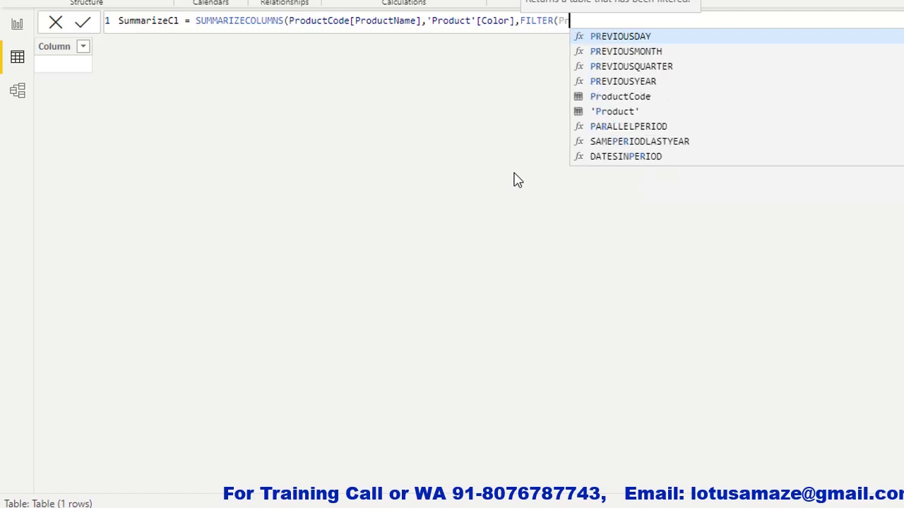
Add the filter FILTER('Product','Product'[Color]="Red") to the SummarizeCl formula
{"action": "left_click", "coordinate": [645, 113]}
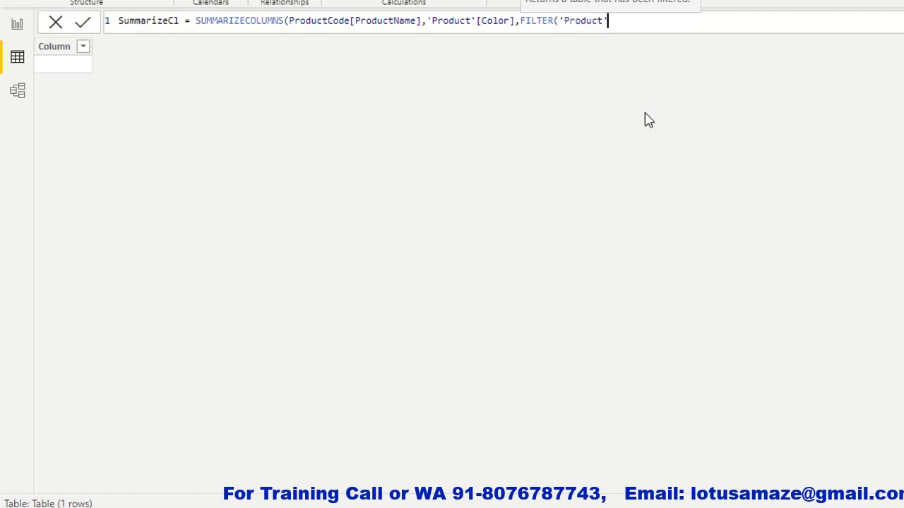
{"action": "type", "text": ",Co"}
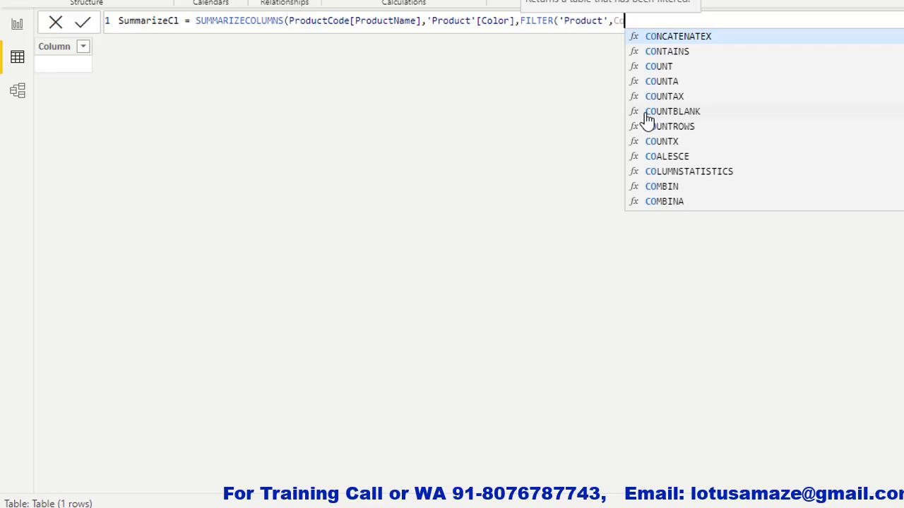
{"action": "key", "text": "BackSpace"}
{"action": "key", "text": "BackSpace"}
{"action": "type", "text": "P"}
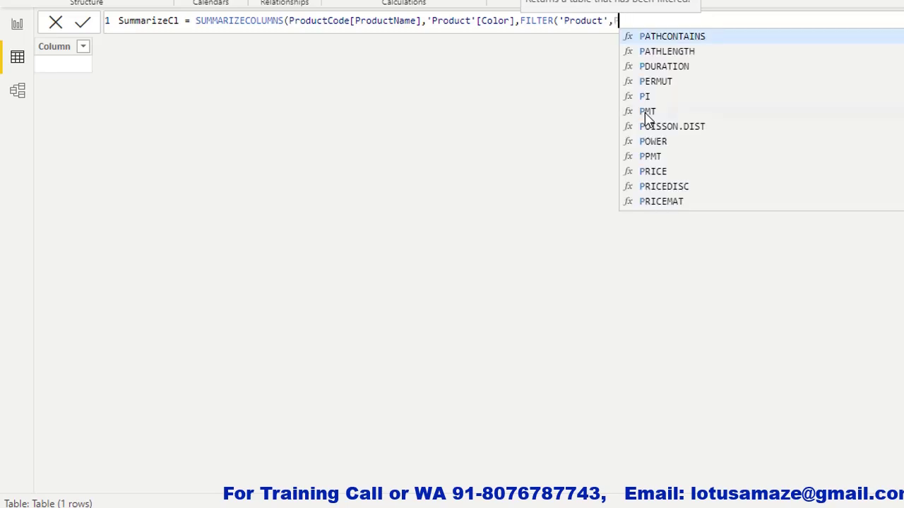
{"action": "type", "text": "rod"}
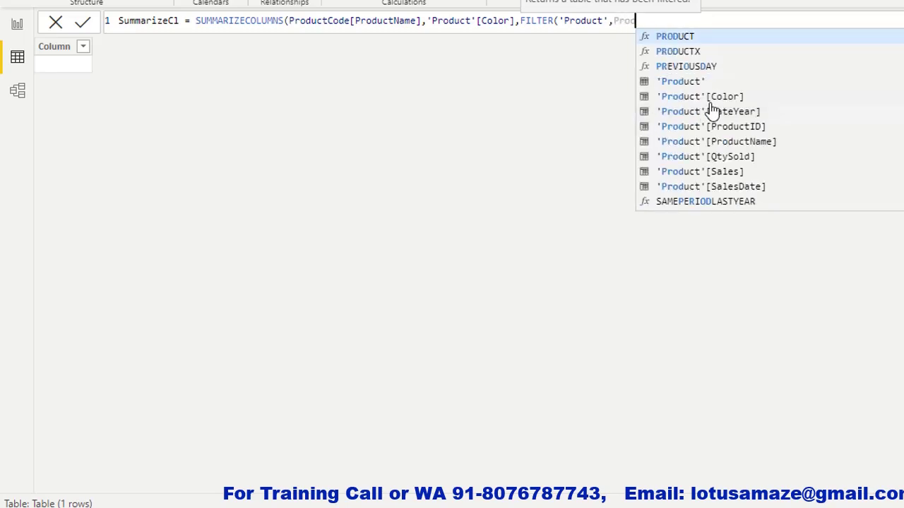
{"action": "left_click", "coordinate": [712, 103]}
{"action": "type", "text": "=\"\""}
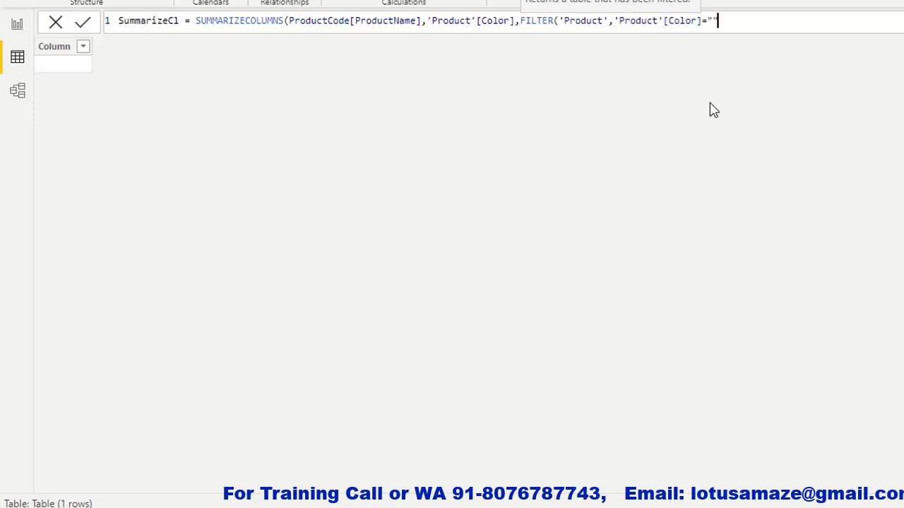
{"action": "key", "text": "Left"}
{"action": "type", "text": "Red"}
{"action": "key", "text": "Home"}
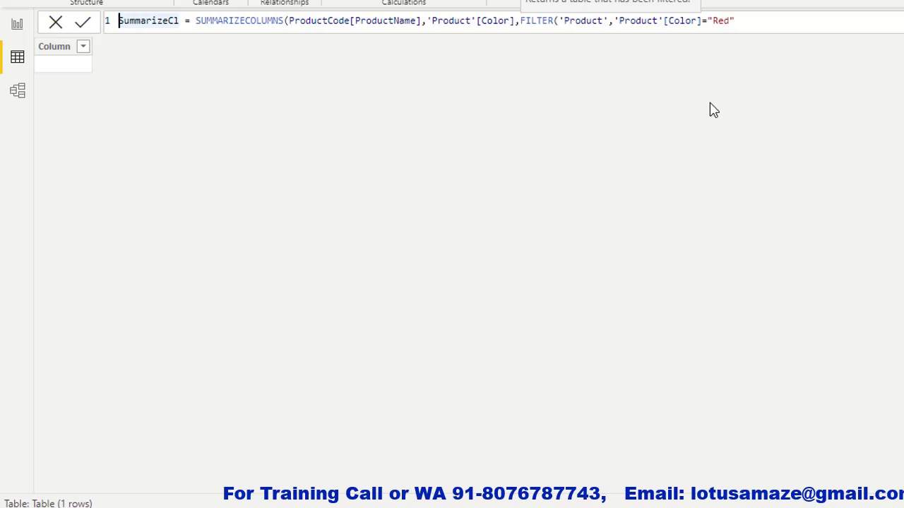
{"action": "left_click", "coordinate": [750, 22]}
{"action": "type", "text": ","}
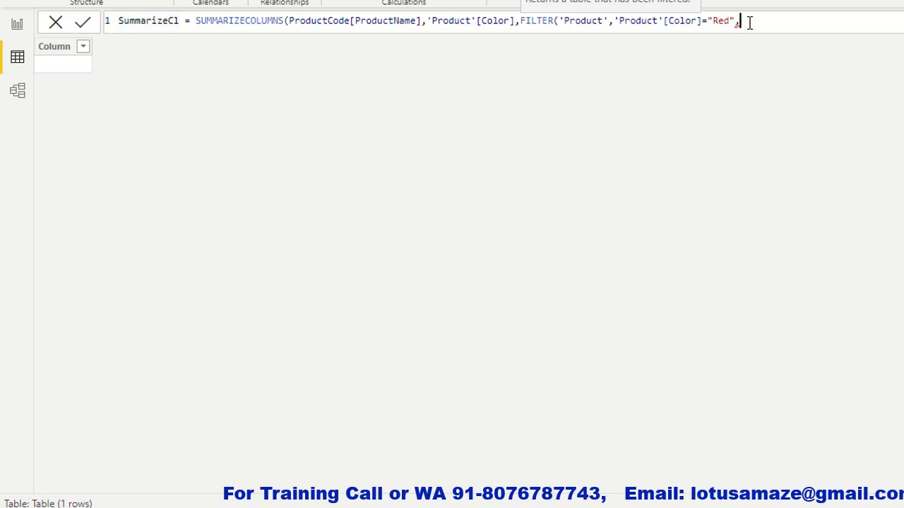
{"action": "type", "text": "\""}
Close the filter, add a "Total Sales" column summing 'Product' sales, and commit SummarizeCl
{"action": "key", "text": "Left"}
{"action": "type", "text": ")"}
{"action": "key", "text": "Right"}
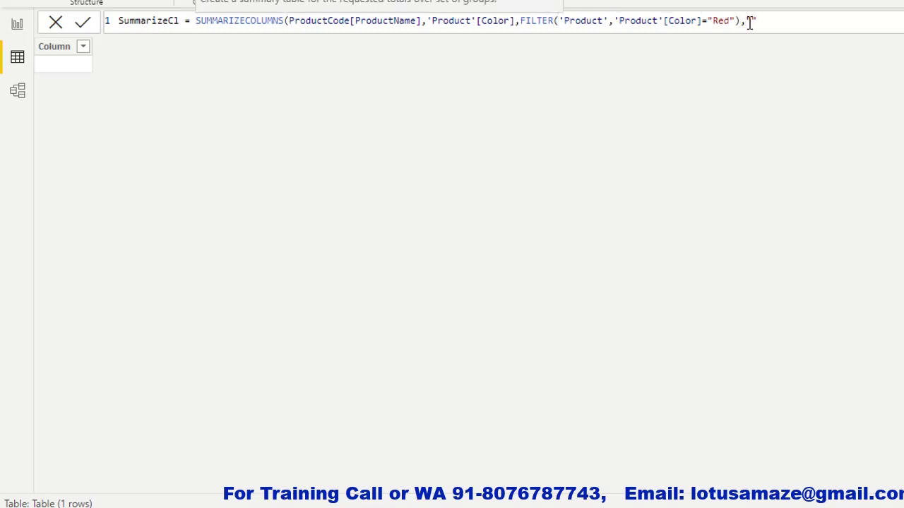
{"action": "type", "text": "Total ales"}
{"action": "left_click", "coordinate": [785, 21]}
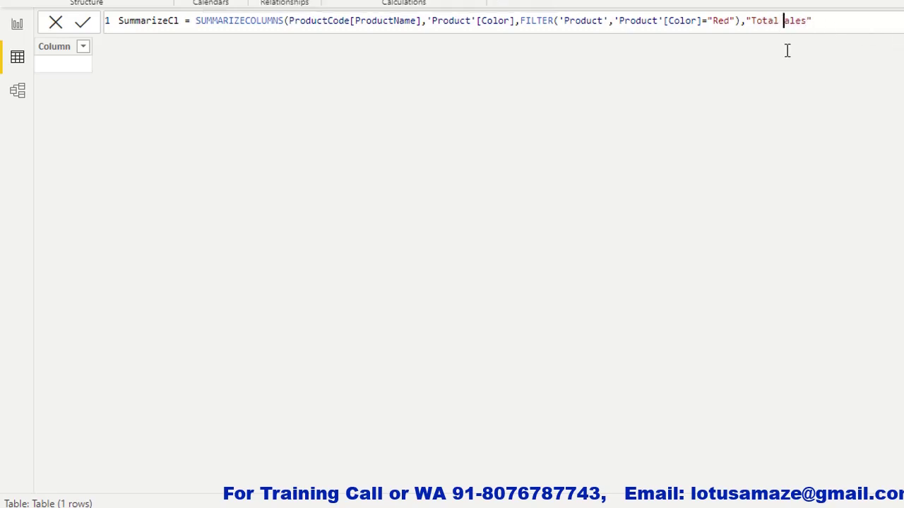
{"action": "type", "text": "S"}
{"action": "left_click", "coordinate": [833, 21]}
{"action": "type", "text": ", SUM"}
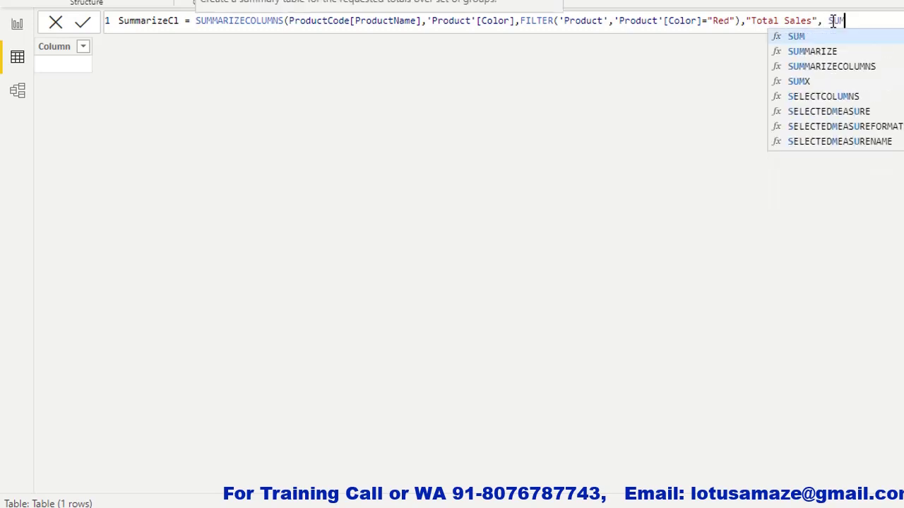
{"action": "key", "text": "BackSpace"}
{"action": "key", "text": "BackSpace"}
{"action": "key", "text": "BackSpace"}
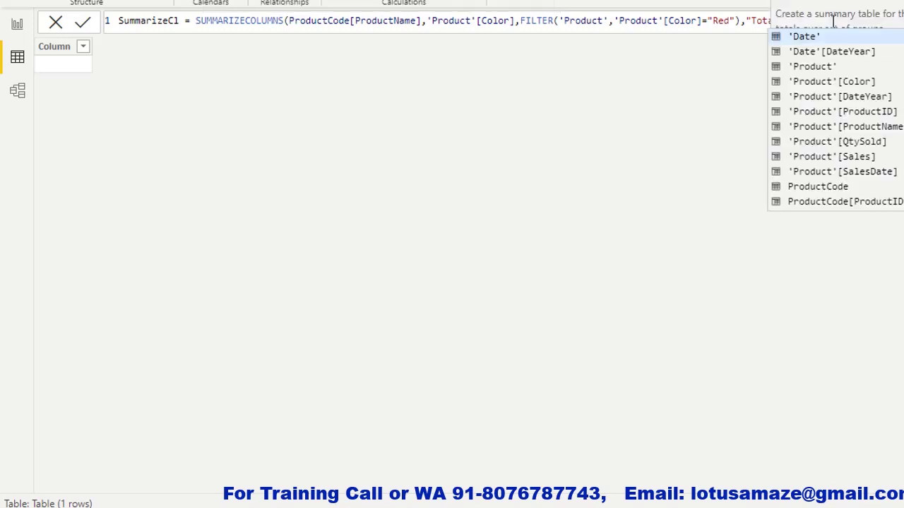
{"action": "type", "text": "SUM('Product'["}
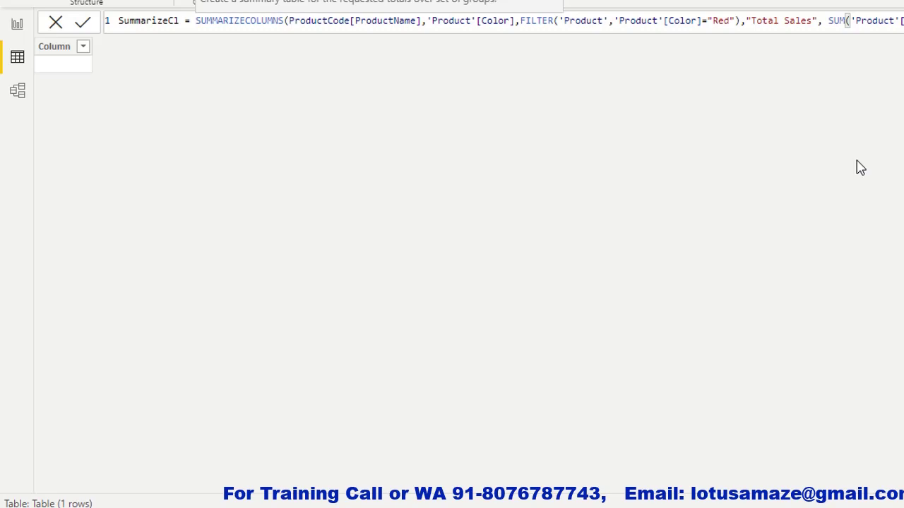
{"action": "left_click", "coordinate": [84, 25]}
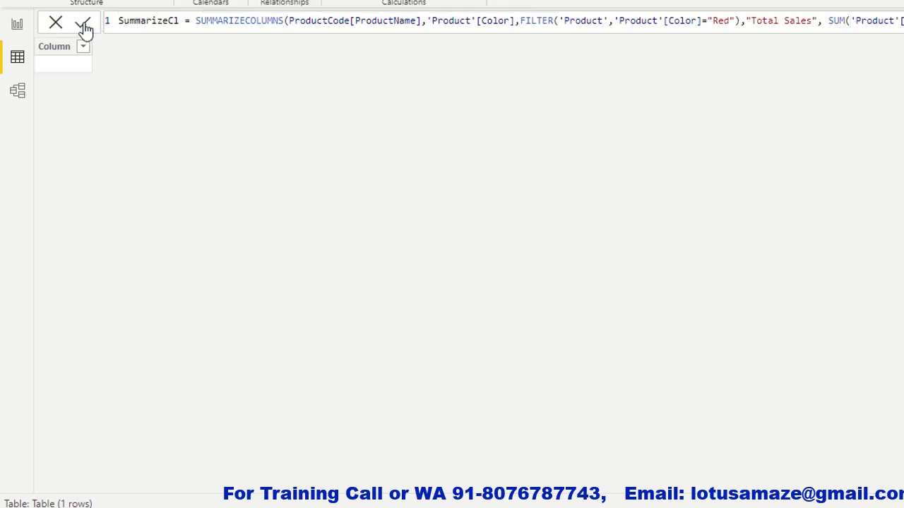